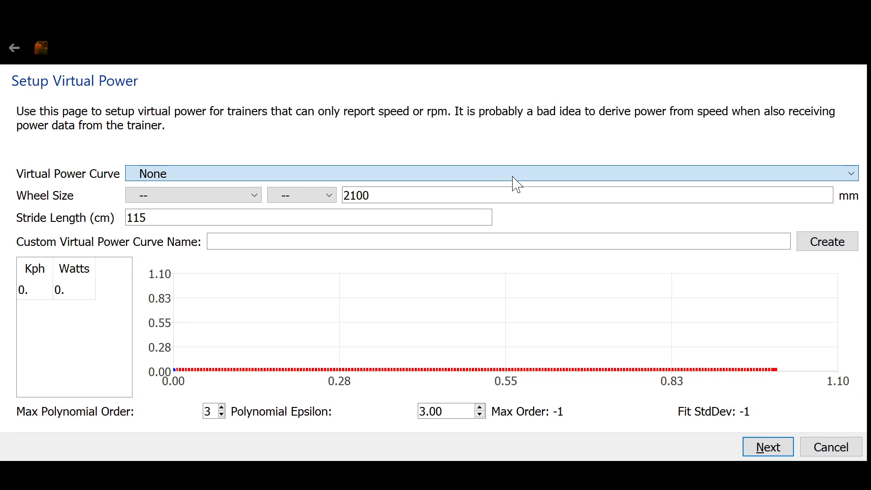
# - Preview the Kurt Kinetic, MINOURA V100, TACX SIRIUS and Elite Crono curves, then reset to None
pyautogui.press('Down')
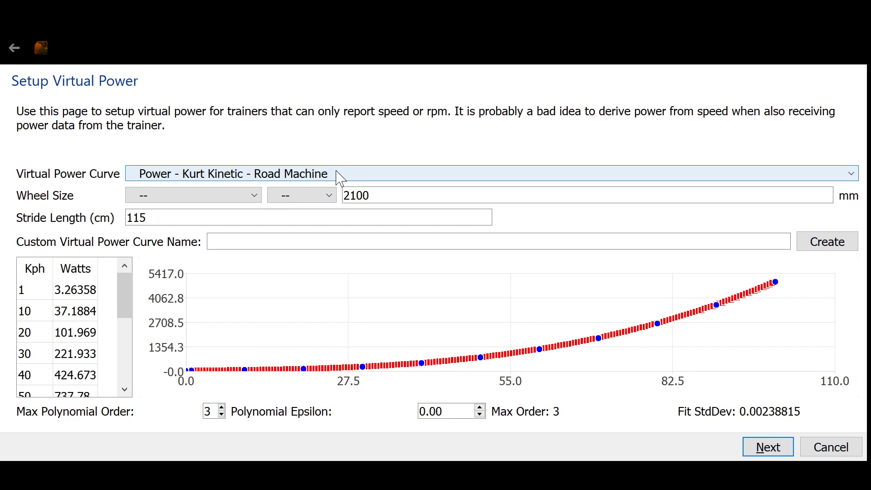
pyautogui.press('Down')
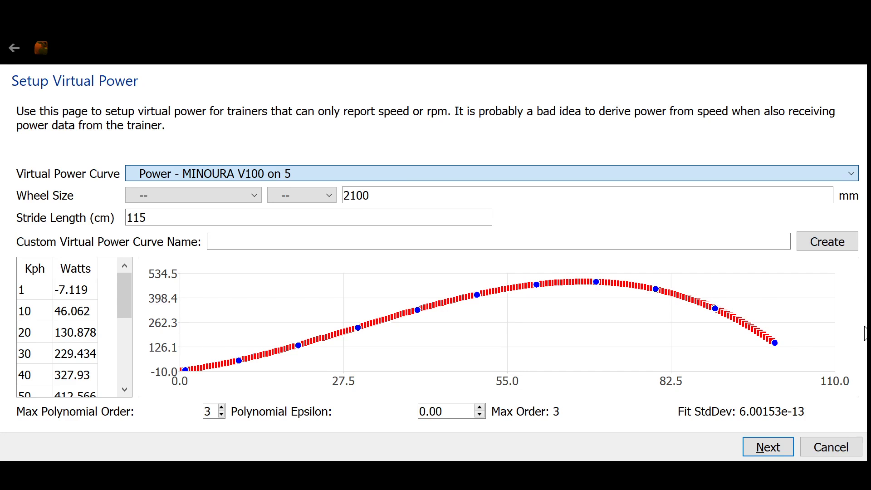
pyautogui.press('Down')
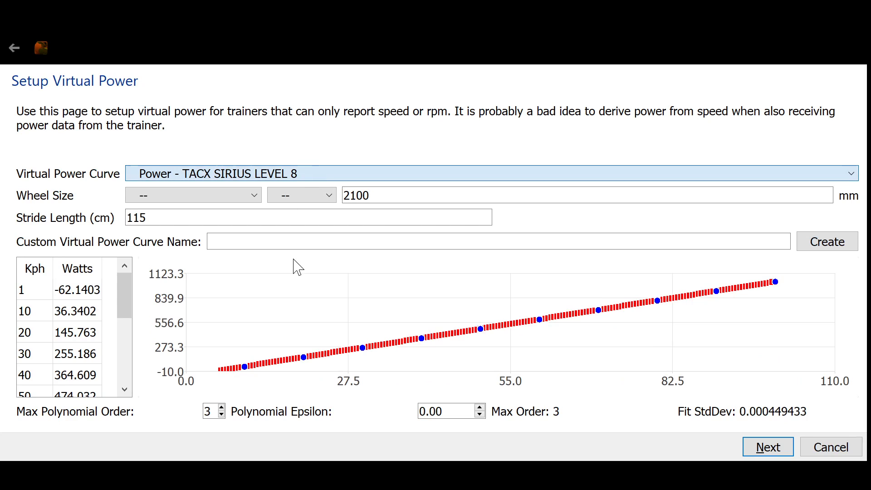
pyautogui.press('Down')
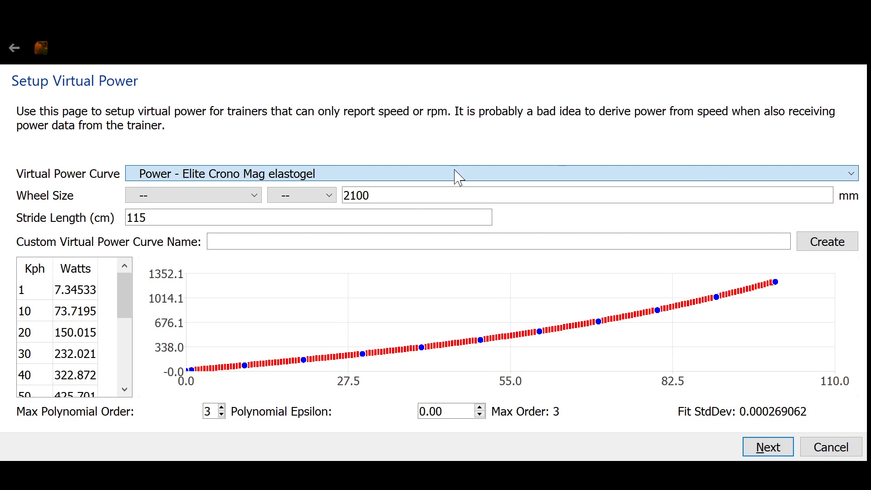
pyautogui.press('Home')
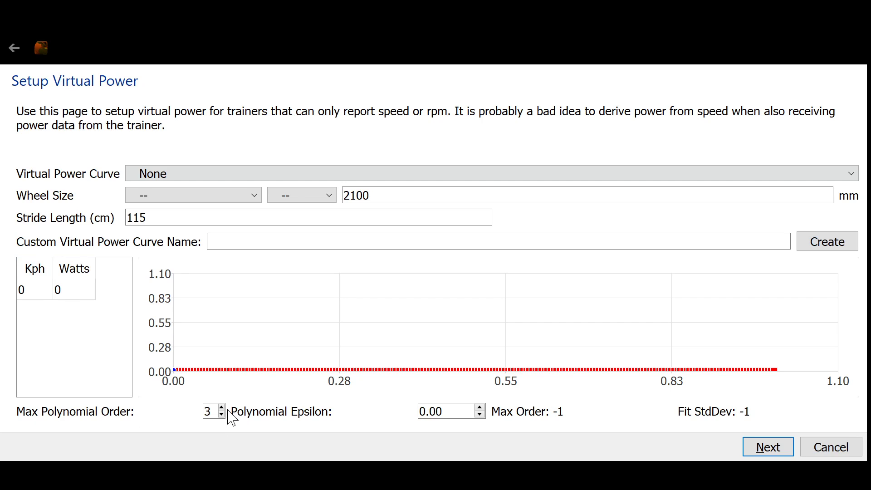
# - Set max polynomial order to 1 and enter the first point, 1 Kph / 10 Watts
pyautogui.click(222, 415)
pyautogui.click(222, 415)
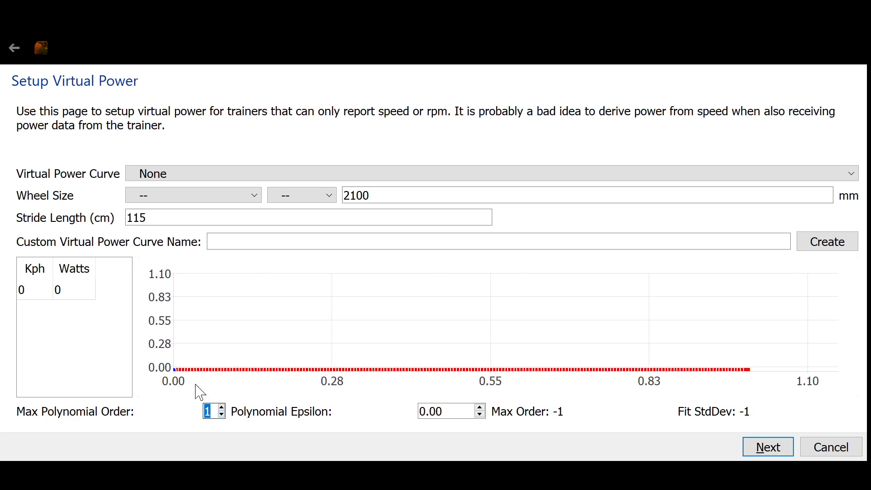
pyautogui.click(23, 293)
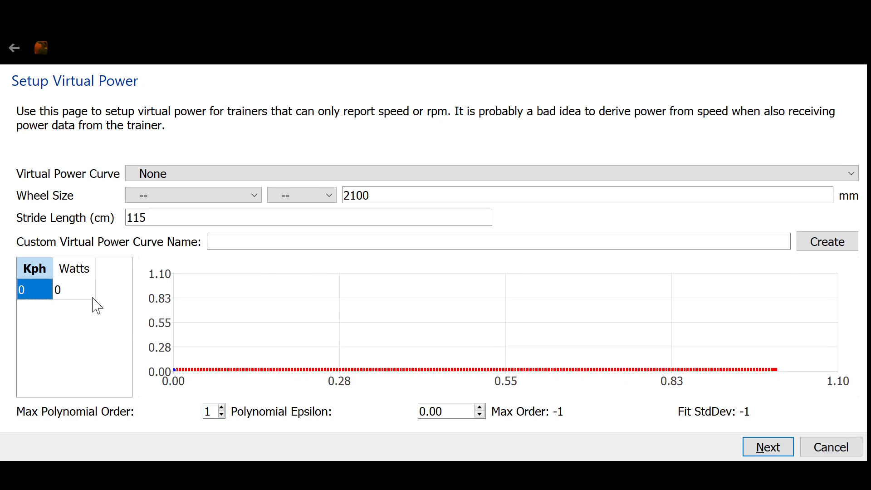
pyautogui.write('1')
pyautogui.press('Tab')
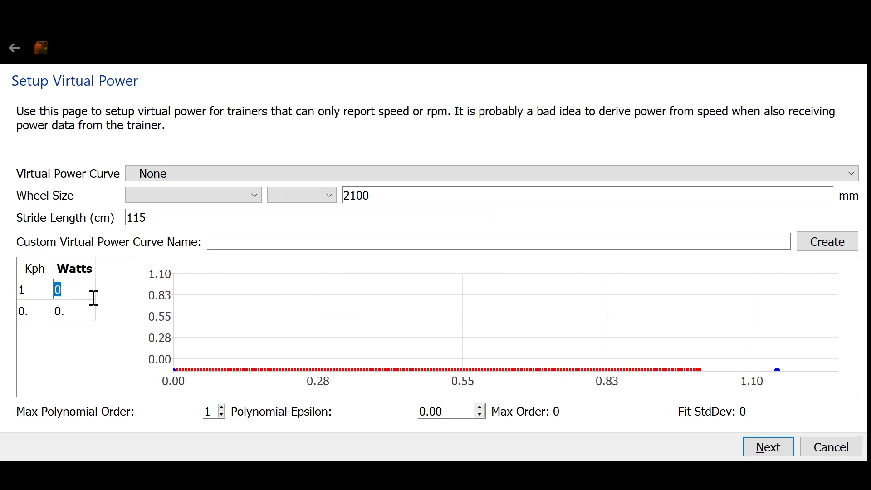
pyautogui.write('10')
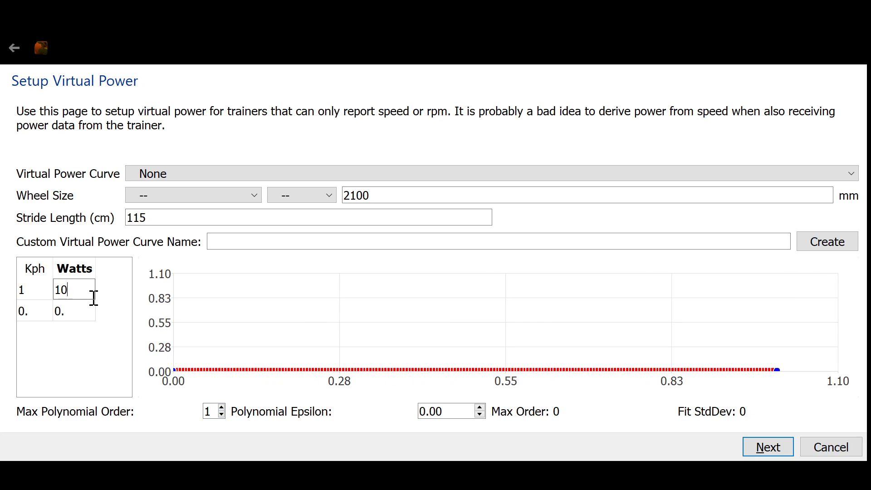
pyautogui.press('Tab')
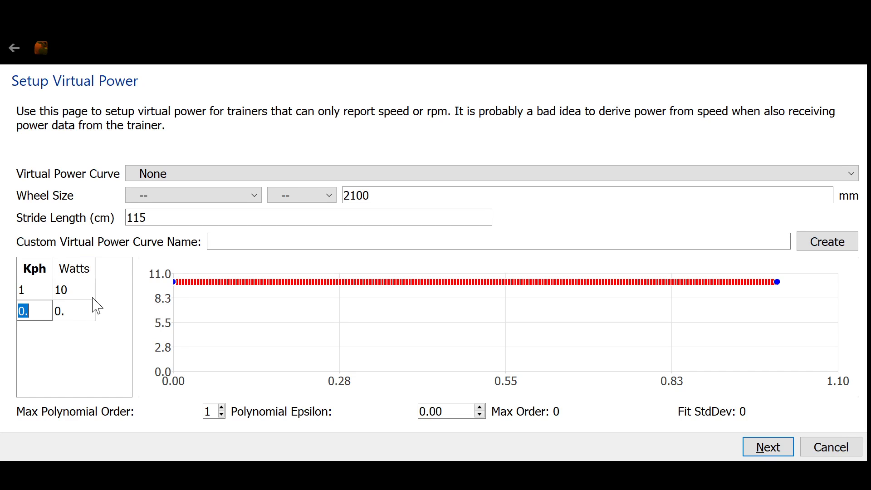
# - Add the 10/100 and 20/250 Kph/Watts points and start a 30 Kph row
pyautogui.write('10')
pyautogui.press('Tab')
pyautogui.write('100')
pyautogui.press('Tab')
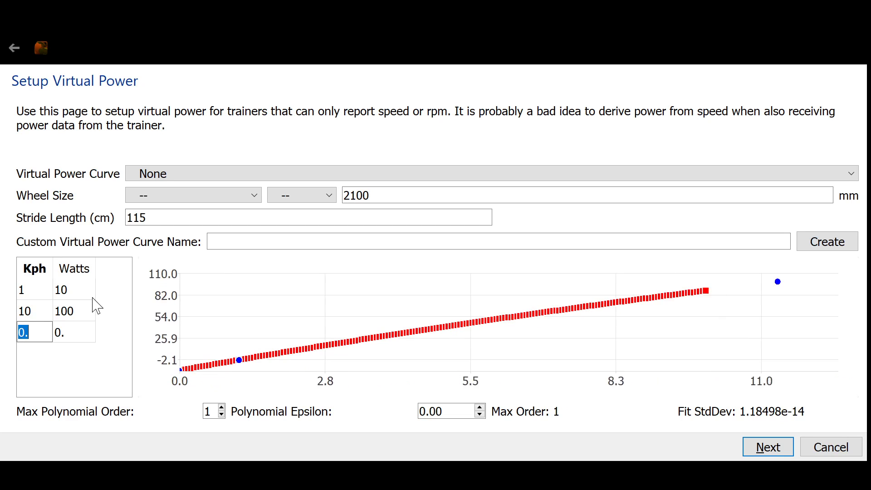
pyautogui.write('20')
pyautogui.press('Tab')
pyautogui.write('250')
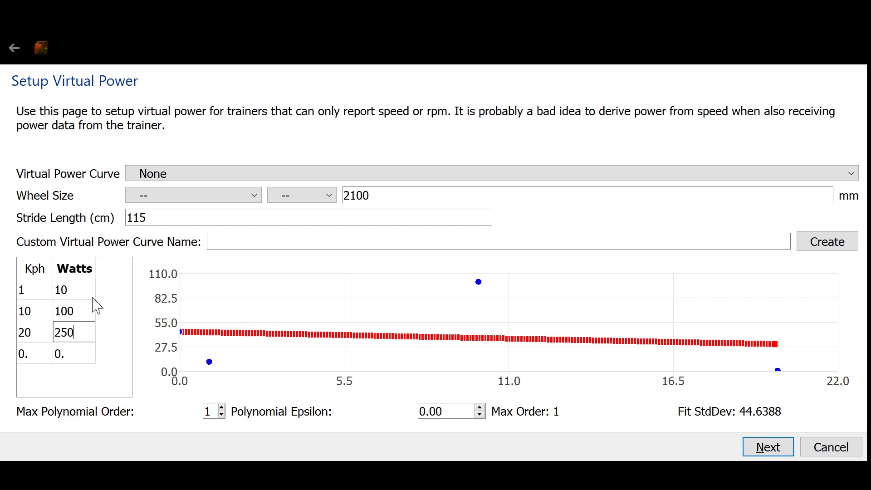
pyautogui.press('Tab')
pyautogui.write('30')
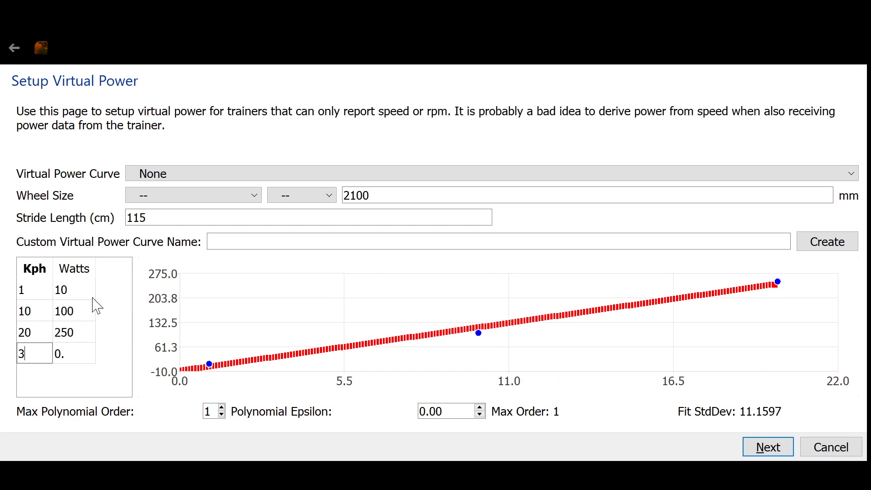
pyautogui.press('Tab')
# - Give the 30 Kph point 475 Watts and raise the max polynomial order to 6
pyautogui.write('3')
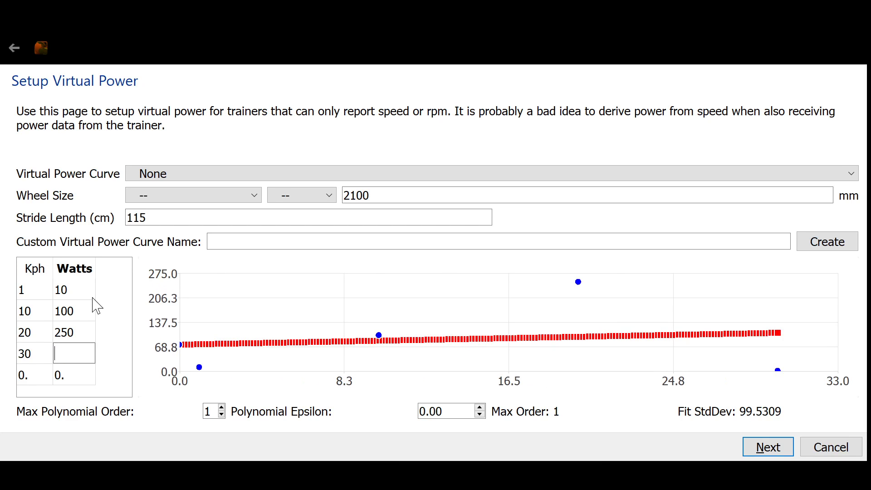
pyautogui.write('75')
pyautogui.press('Tab')
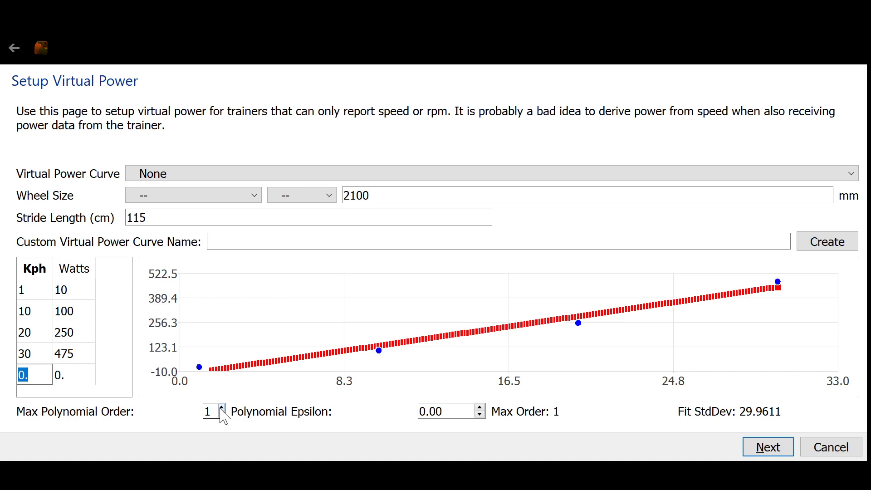
pyautogui.click(222, 409)
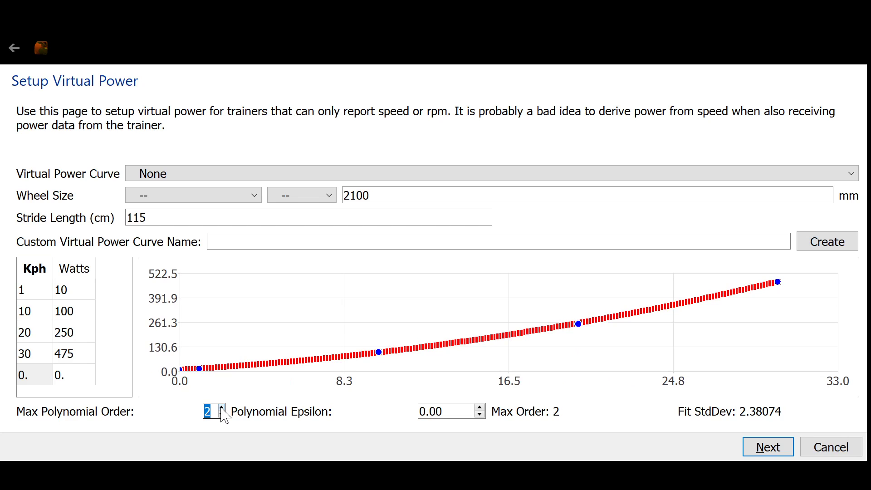
pyautogui.click(222, 408)
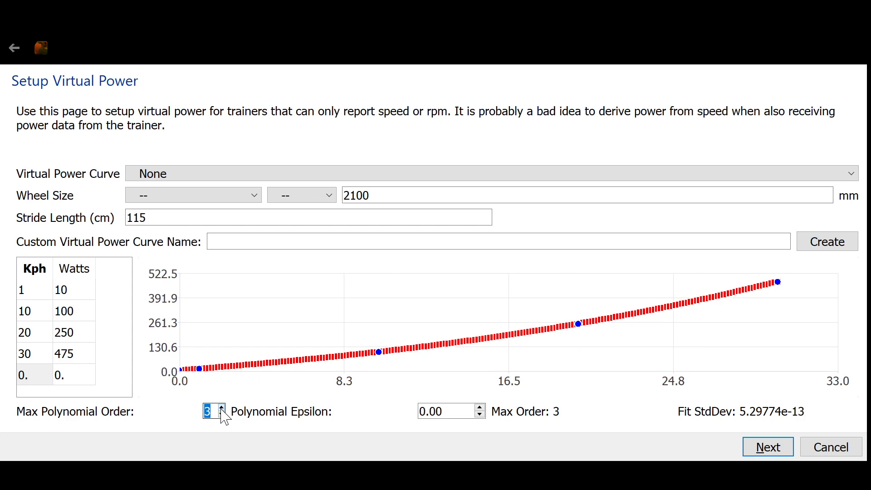
pyautogui.click(222, 408)
pyautogui.click(222, 408)
pyautogui.click(222, 408)
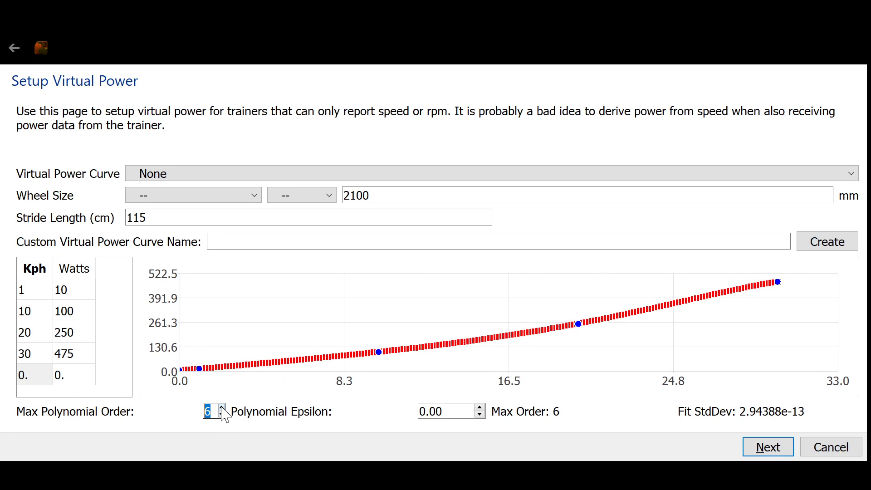
# - Step the max polynomial order down to 1, then back up to 3
pyautogui.click(222, 414)
pyautogui.click(222, 414)
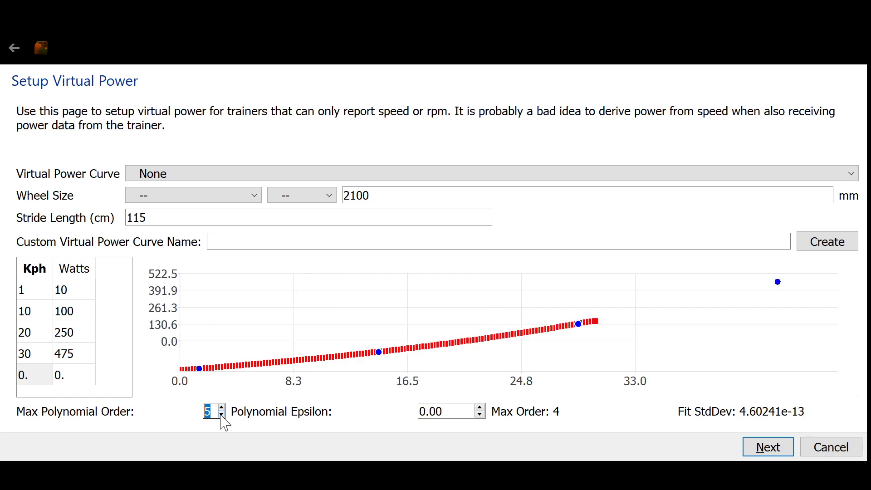
pyautogui.click(222, 414)
pyautogui.click(222, 414)
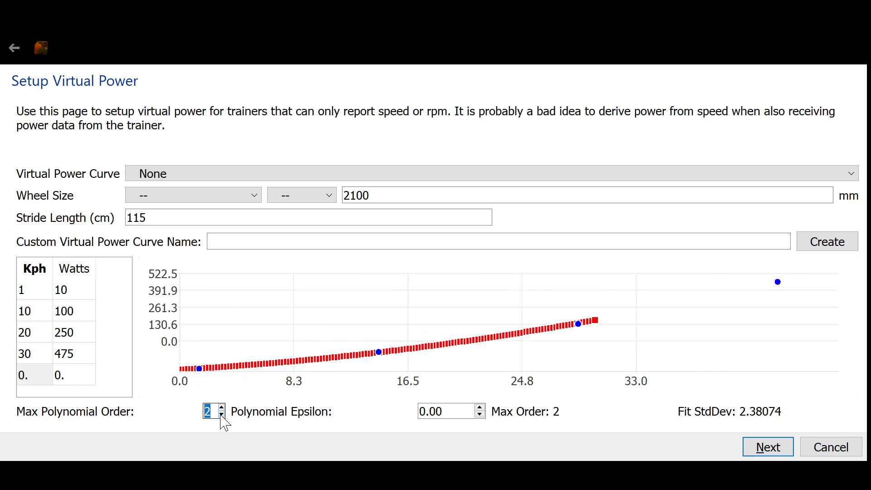
pyautogui.click(222, 415)
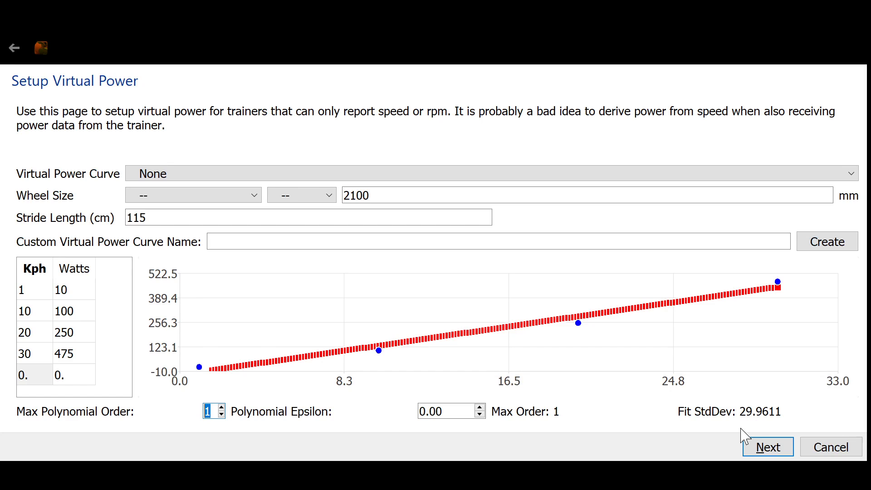
pyautogui.click(221, 408)
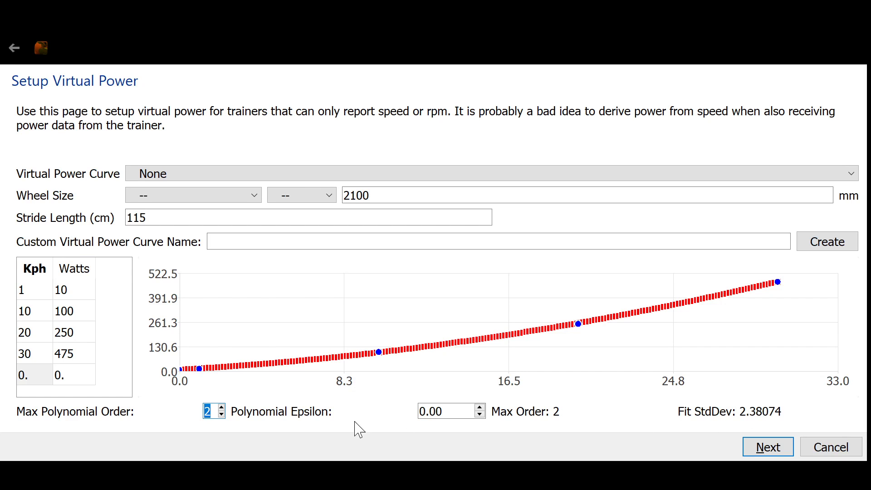
pyautogui.click(221, 408)
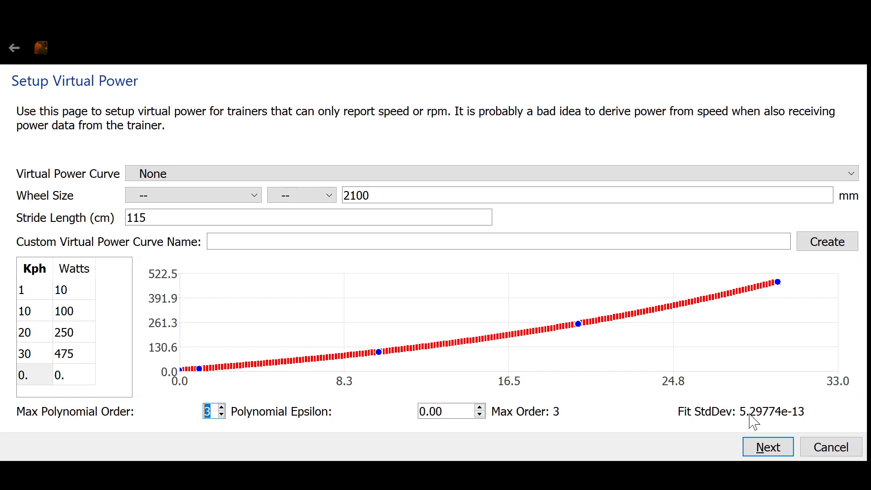
# - Add a 40 Kph / 100 Watts point in the empty last row
pyautogui.click(35, 381)
pyautogui.write('40')
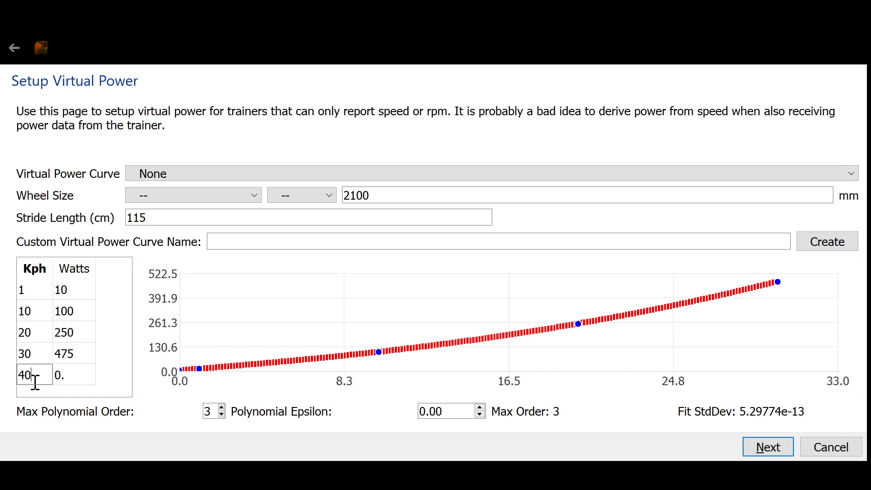
pyautogui.press('Tab')
pyautogui.write('1')
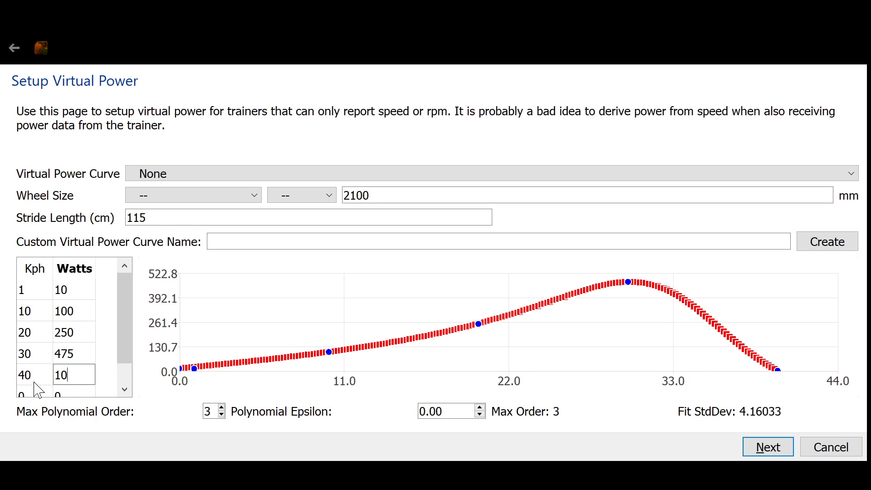
pyautogui.write('00')
pyautogui.press('Tab')
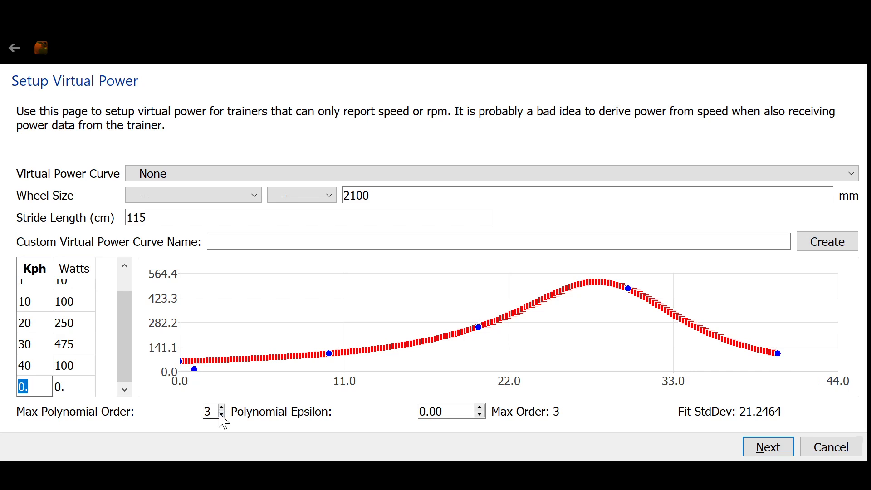
# - Lower the max polynomial order from 3 to 2
pyautogui.click(222, 415)
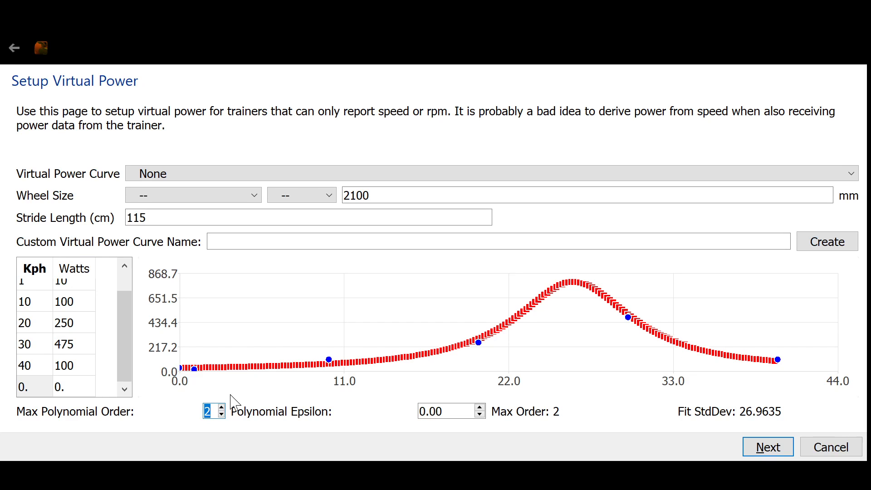
# - Raise the max polynomial order from 2 to 5 so the curve fits all five points
pyautogui.click(222, 408)
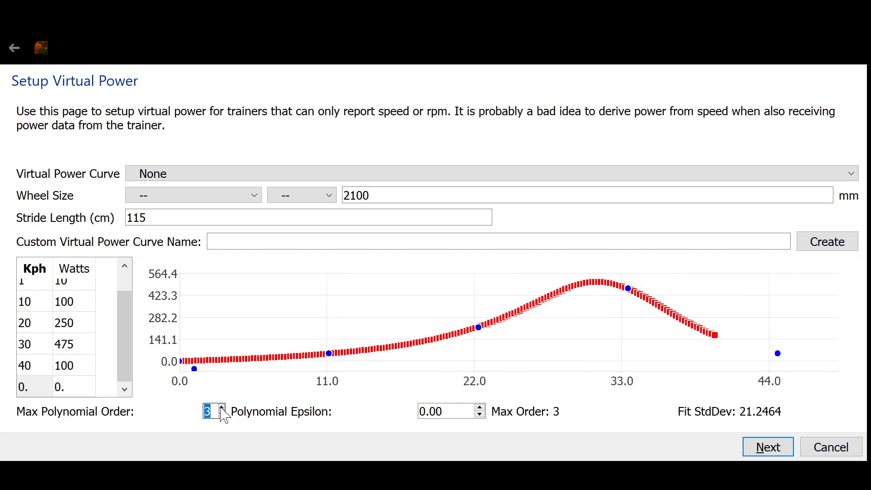
pyautogui.click(222, 407)
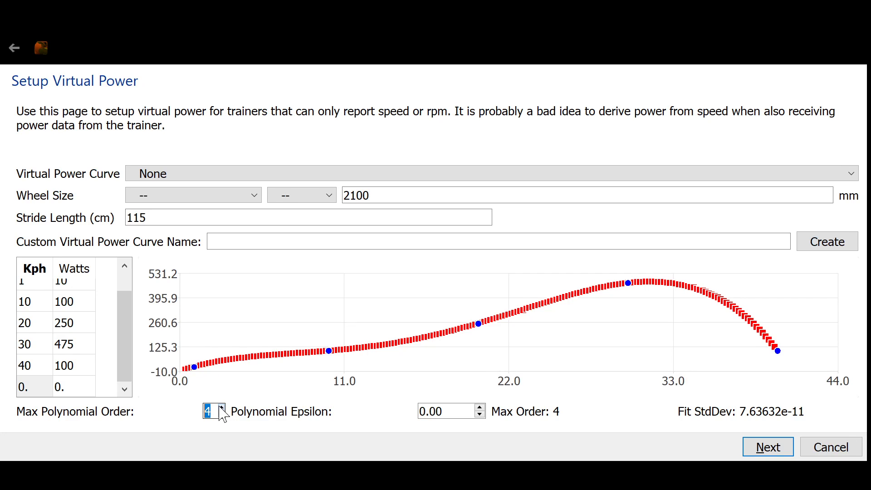
pyautogui.click(221, 407)
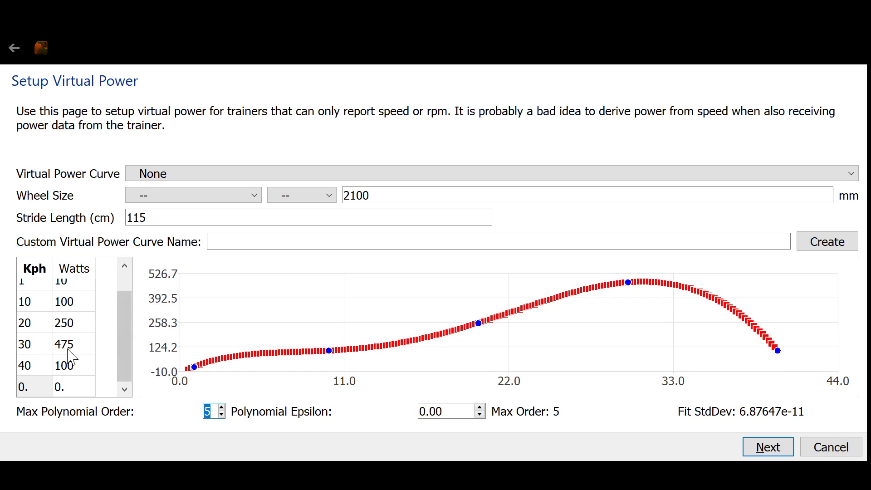
# - Change the 40 Kph point's Watts from 100 to 1000
pyautogui.click(75, 368)
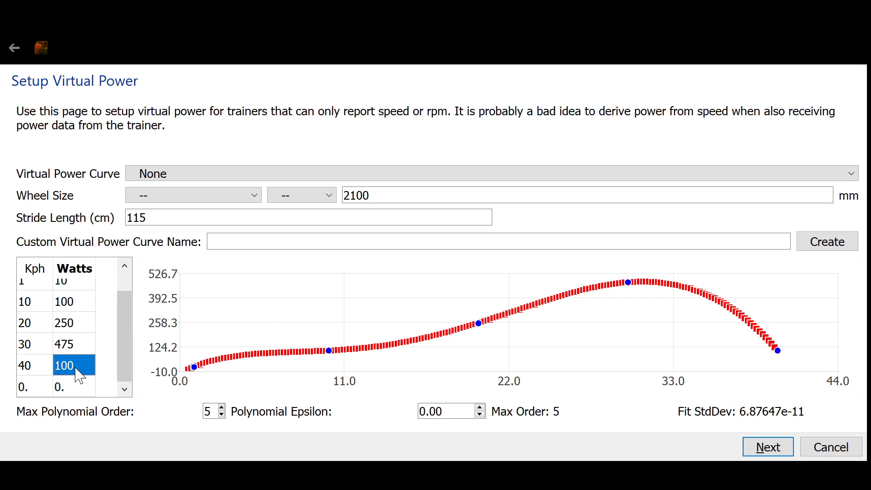
pyautogui.doubleClick(75, 367)
pyautogui.click(84, 366)
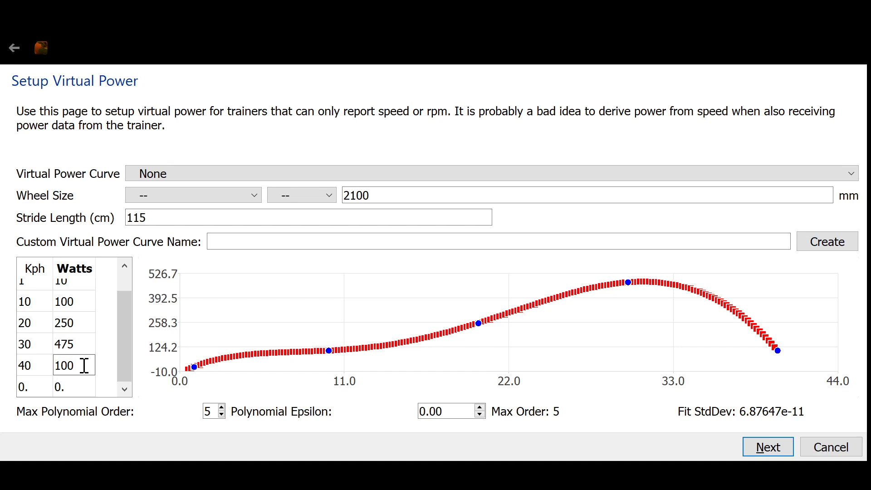
pyautogui.write('0')
pyautogui.press('Tab')
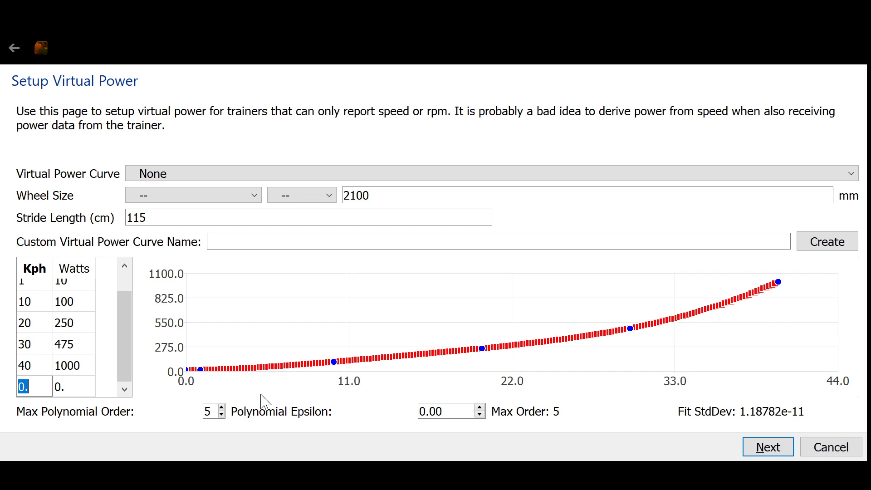
# - Step the max polynomial order down to 1, then back up to 4
pyautogui.click(221, 414)
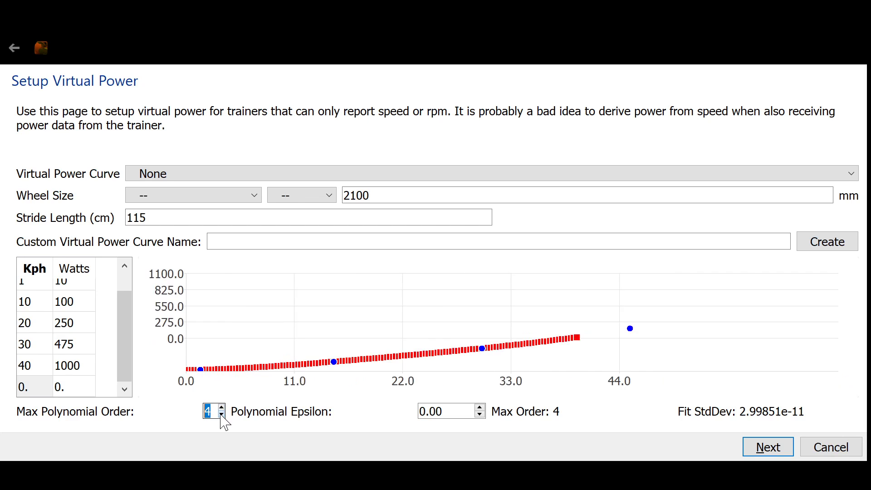
pyautogui.click(221, 414)
pyautogui.click(221, 414)
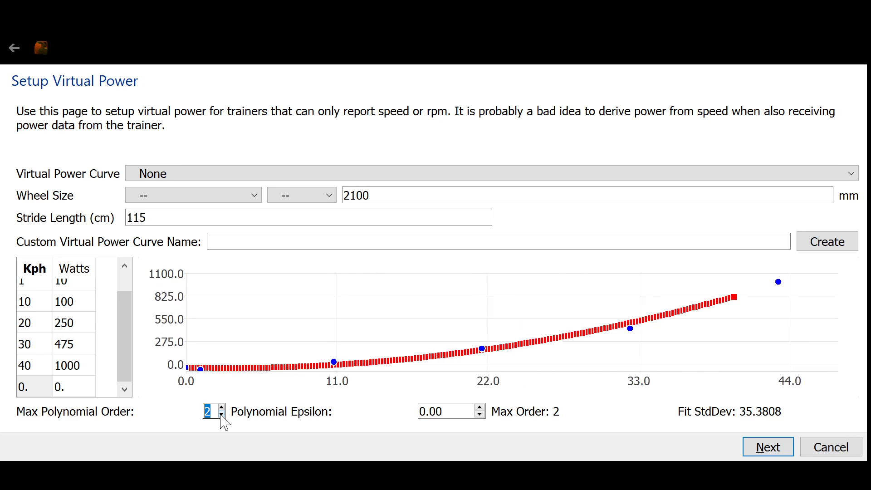
pyautogui.click(221, 414)
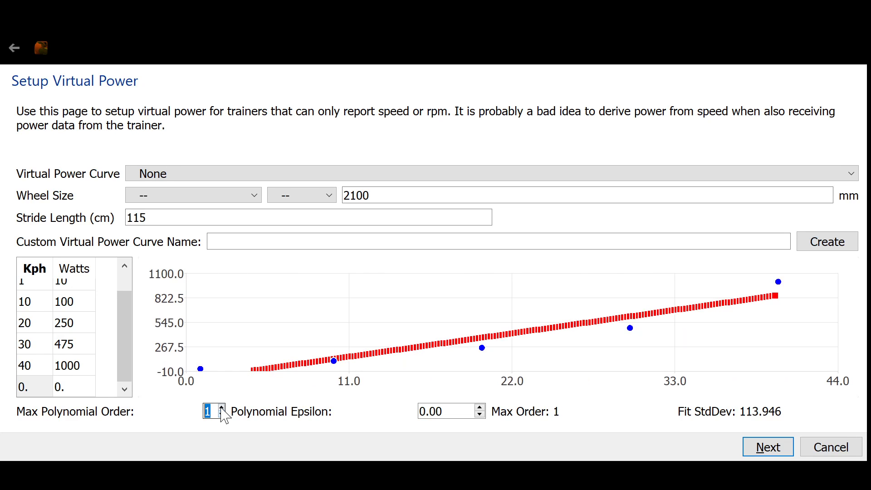
pyautogui.click(222, 408)
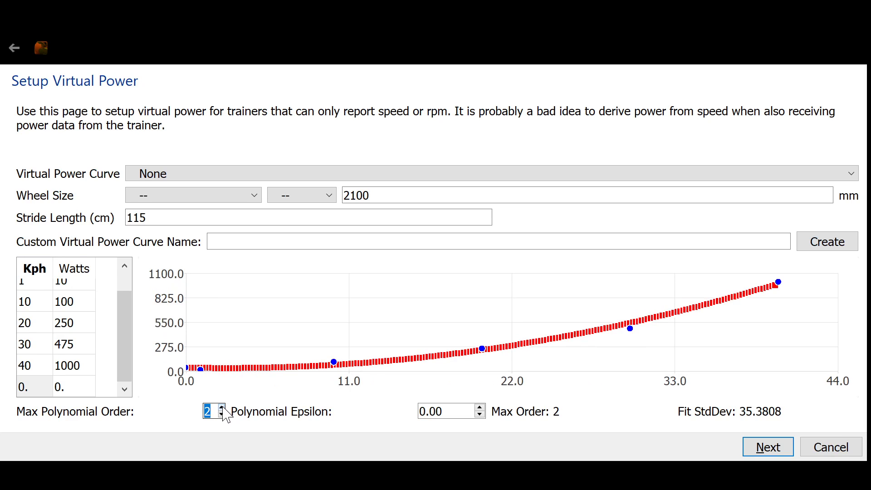
pyautogui.click(222, 408)
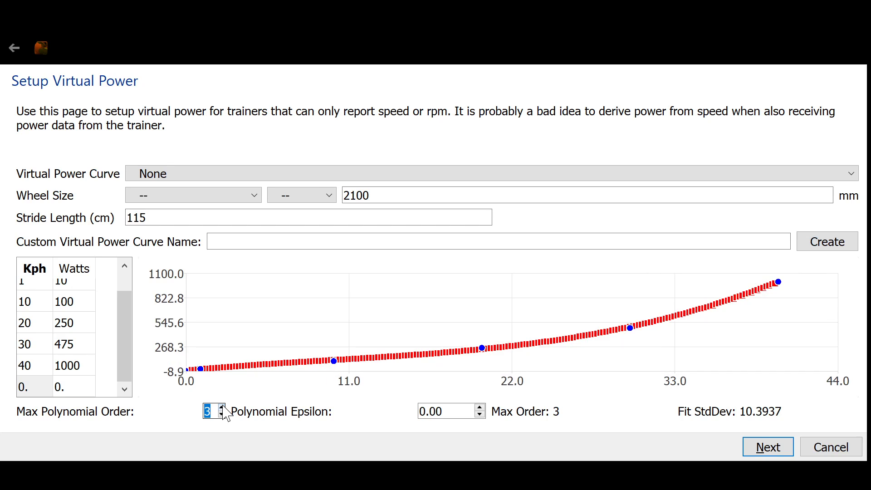
pyautogui.click(222, 408)
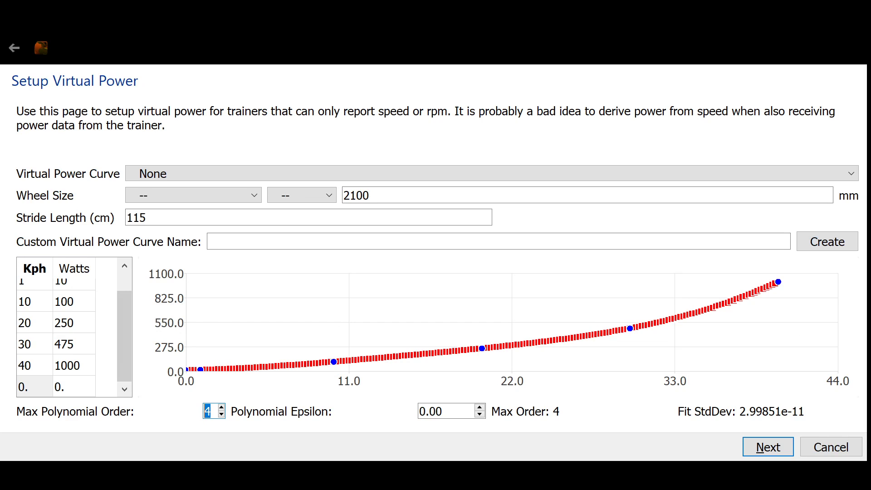
# - Add a 35 Kph / 825 Watts point in the blank last row
pyautogui.click(34, 393)
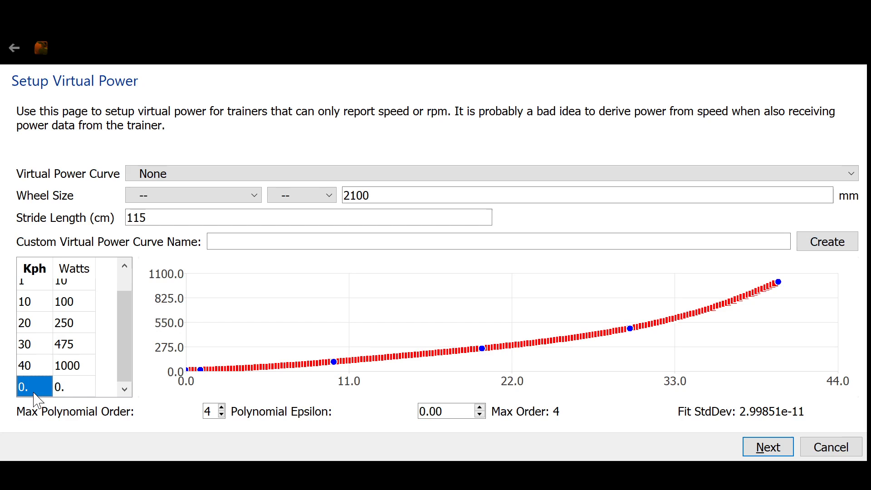
pyautogui.write('35')
pyautogui.press('Tab')
pyautogui.write('8')
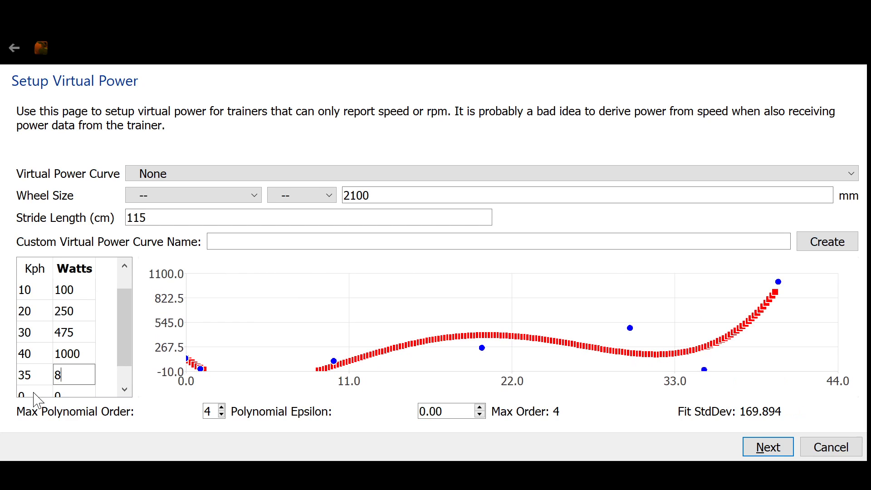
pyautogui.write('25')
pyautogui.press('Tab')
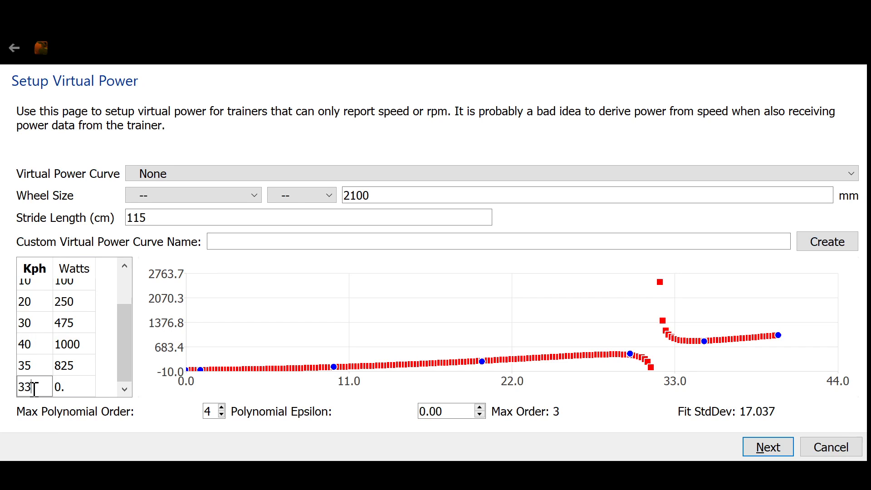
# - Add the 33/800 and 31/775 Kph/Watts points
pyautogui.press('Tab')
pyautogui.write('8')
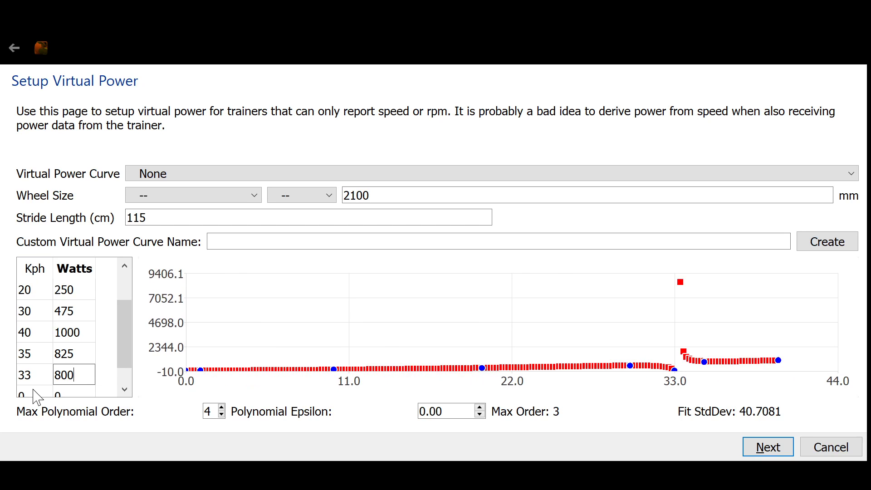
pyautogui.press('Tab')
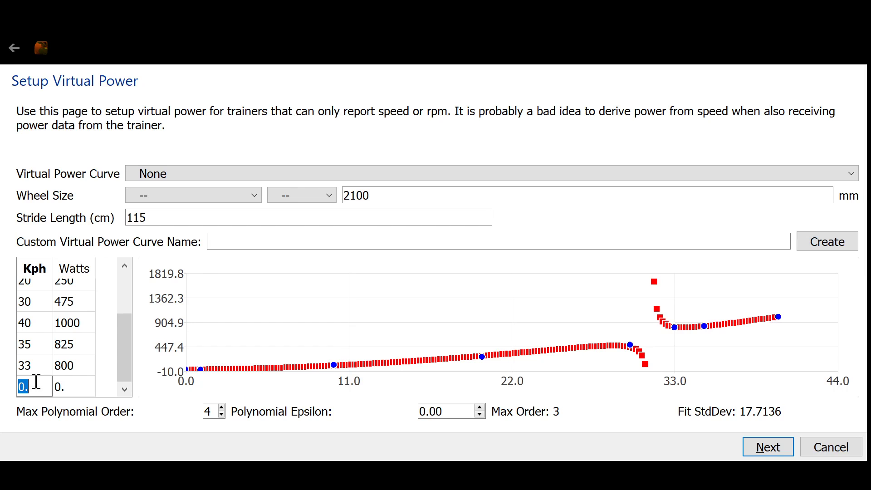
pyautogui.write('31')
pyautogui.press('Tab')
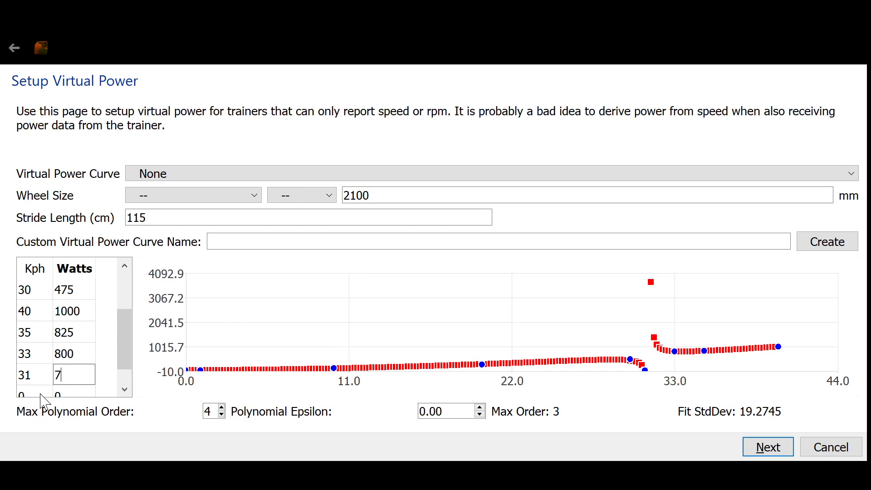
pyautogui.write('775')
pyautogui.press('Tab')
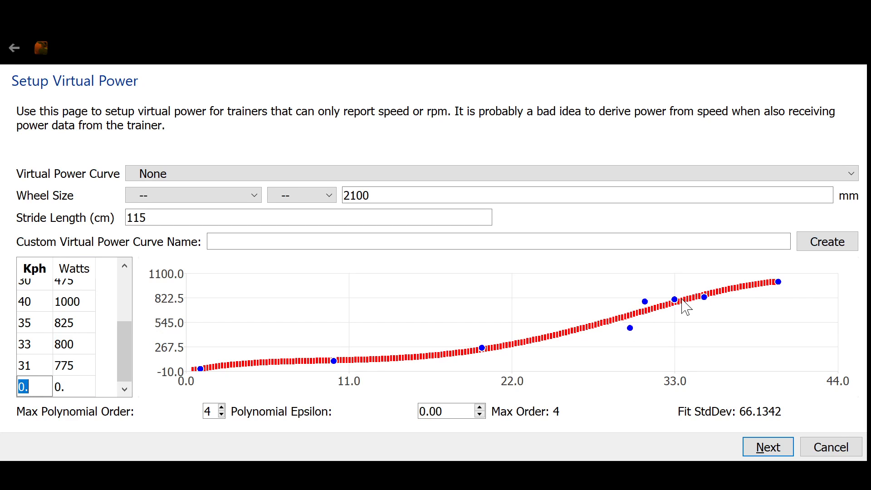
# - Lower the max polynomial order to 2 and sort the points by Kph
pyautogui.click(221, 415)
pyautogui.click(222, 415)
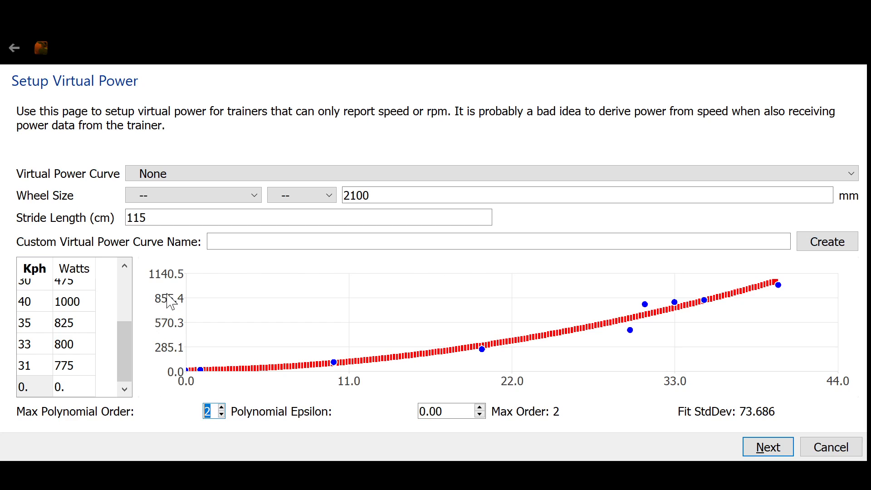
pyautogui.click(30, 276)
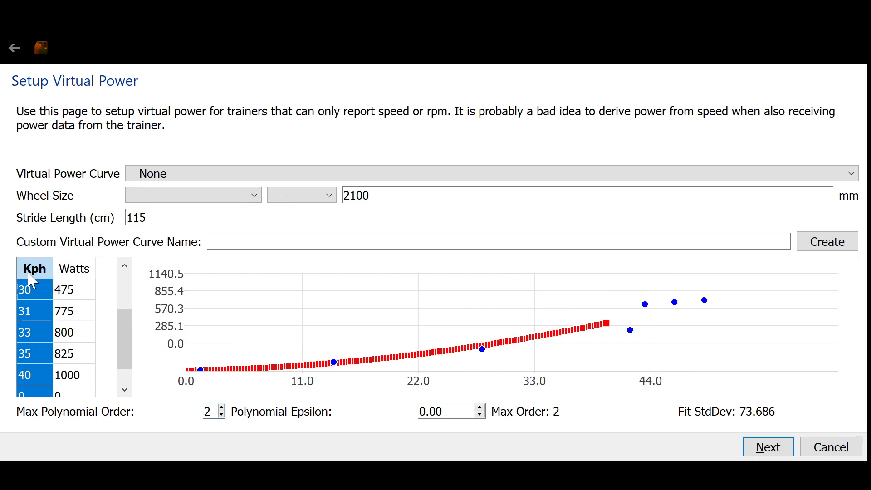
# - Clear the Kph and Watts cells of the 31/775 and 33/800 points
pyautogui.click(30, 316)
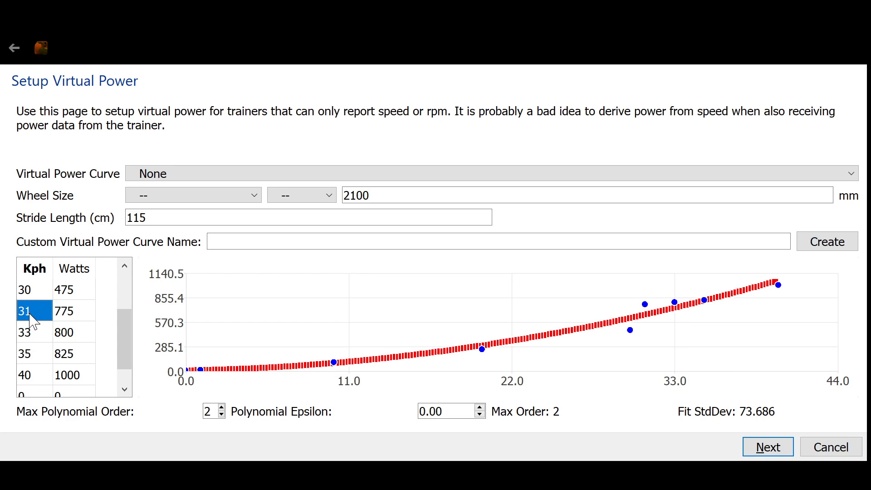
pyautogui.doubleClick(32, 318)
pyautogui.press('BackSpace')
pyautogui.click(91, 313)
pyautogui.doubleClick(86, 308)
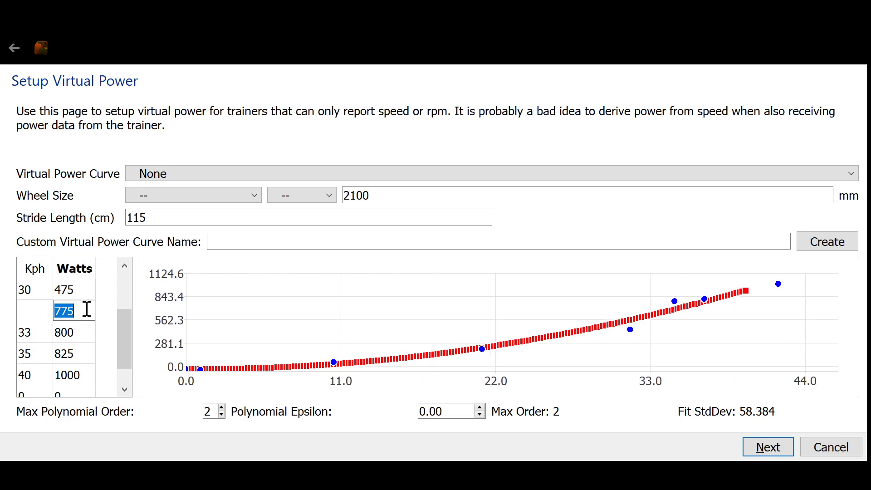
pyautogui.press('BackSpace')
pyautogui.doubleClick(36, 335)
pyautogui.press('BackSpace')
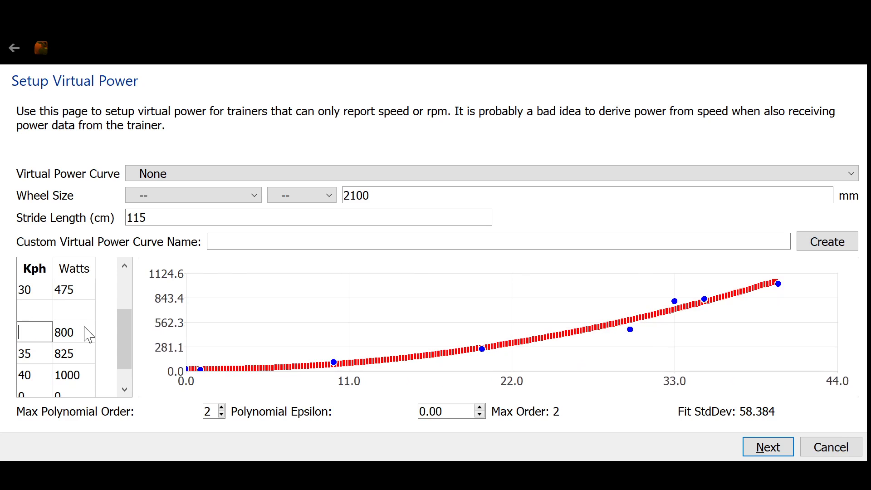
pyautogui.click(87, 335)
pyautogui.doubleClick(80, 332)
pyautogui.press('BackSpace')
# - Clear the 35/825 point and commit the emptied rows as 0/0
pyautogui.click(34, 354)
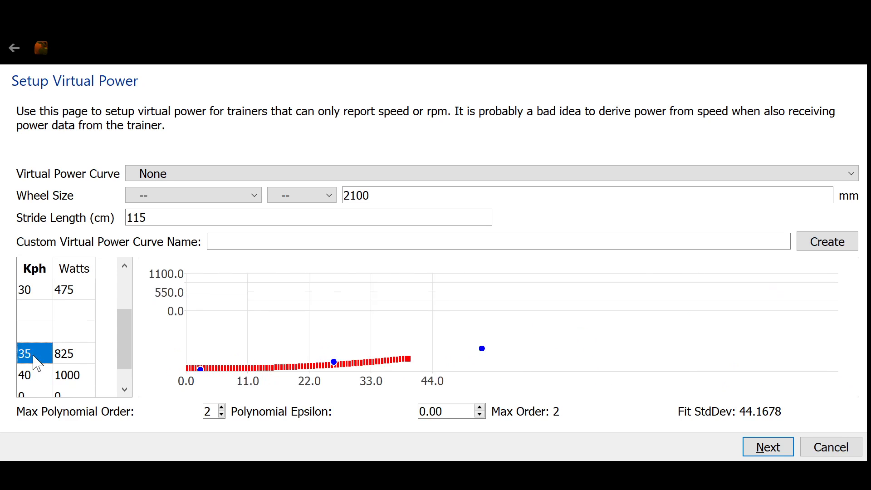
pyautogui.doubleClick(34, 355)
pyautogui.press('BackSpace')
pyautogui.click(83, 353)
pyautogui.doubleClick(83, 353)
pyautogui.press('BackSpace')
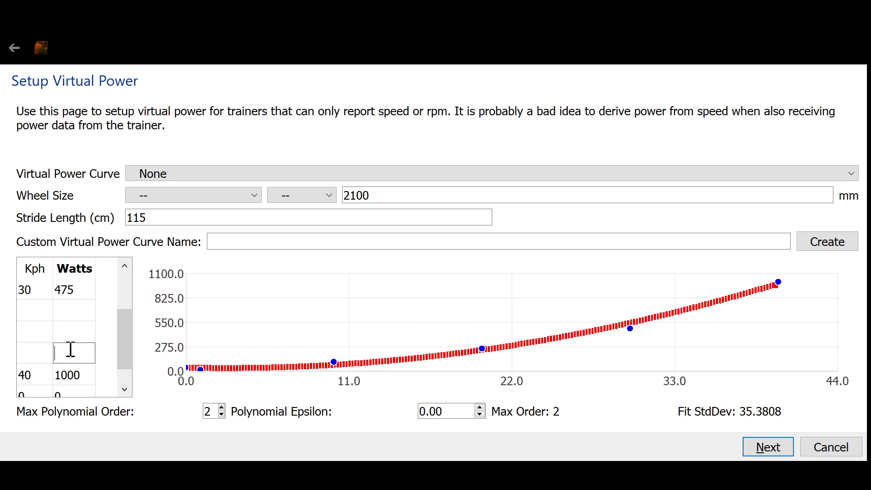
pyautogui.click(33, 331)
pyautogui.click(31, 277)
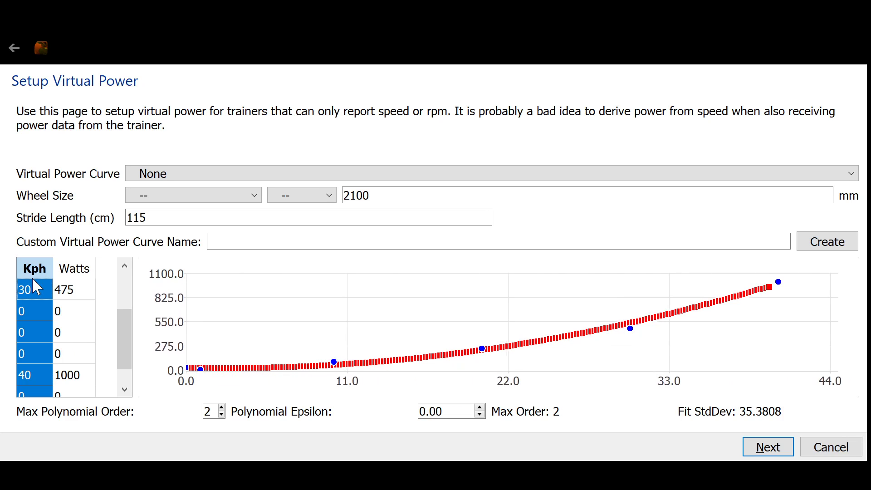
# - Name the custom virtual power curve 'SillyCurve' and create it from the order-2 fit
pyautogui.scroll(3, 129, 341)
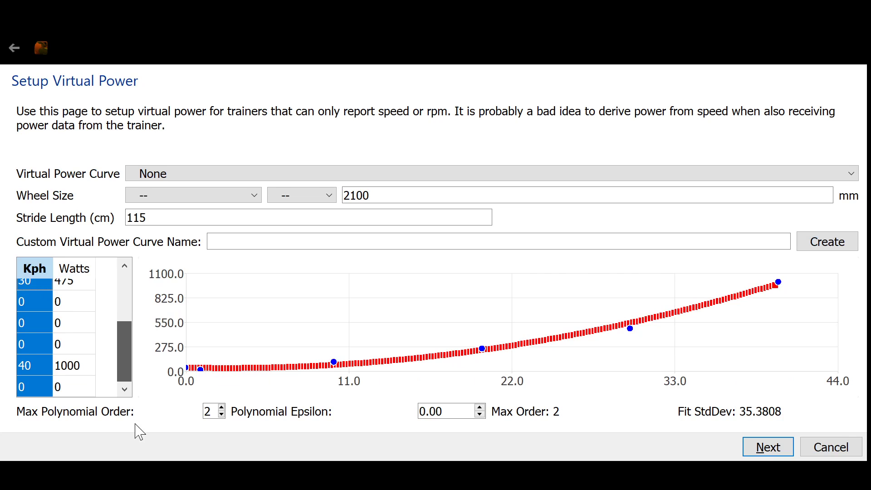
pyautogui.click(250, 245)
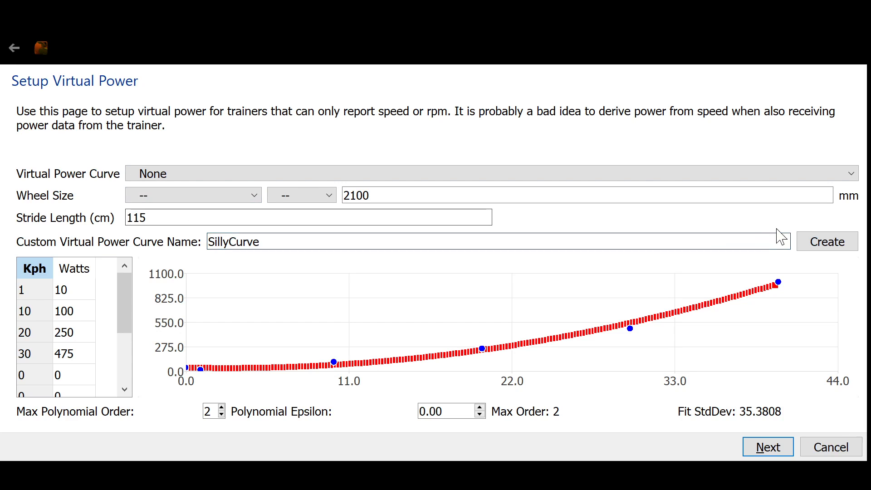
pyautogui.click(822, 243)
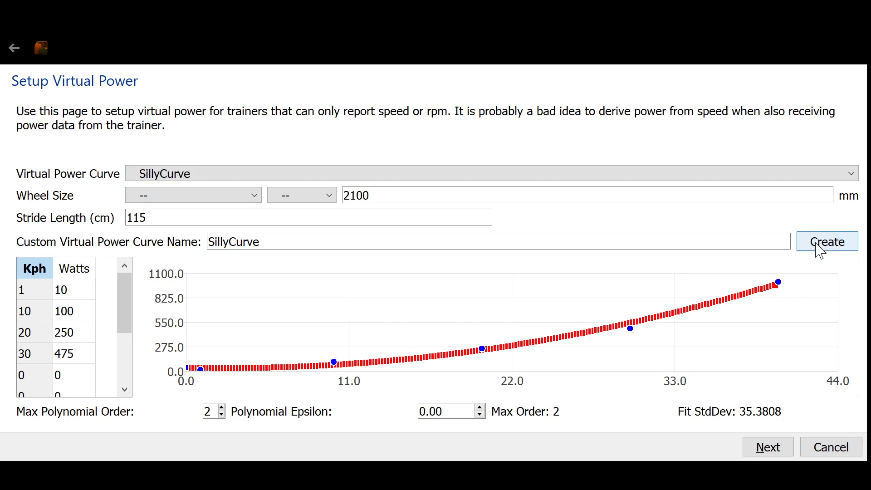
# - Advance the wizard to the Done page
pyautogui.click(768, 447)
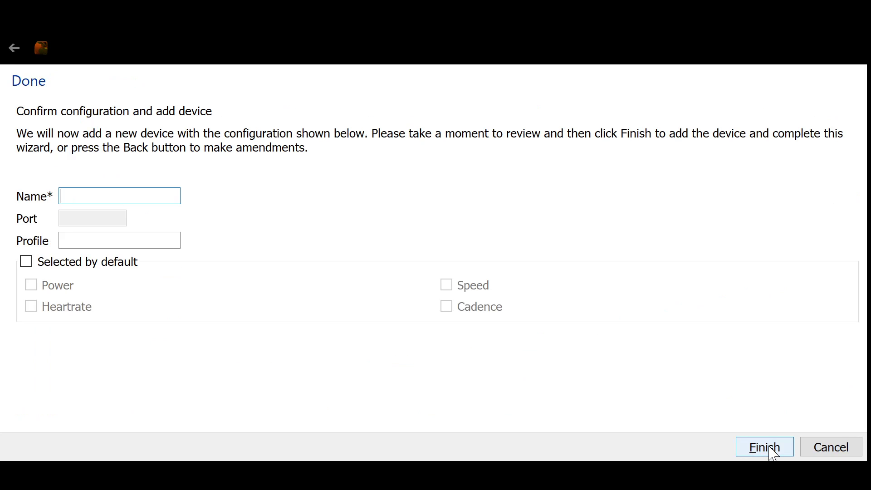